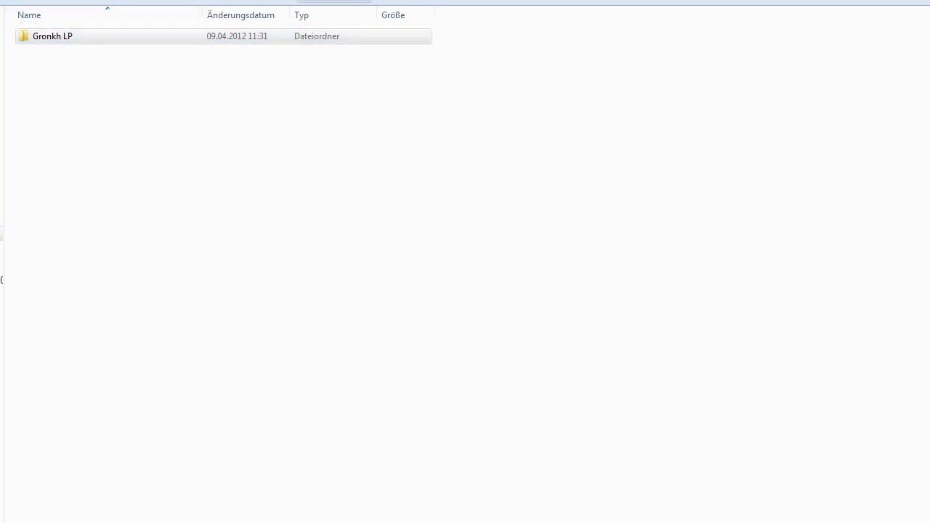
Step: Look inside the Gronkh LP folder and return to the folder that contains it
double_click(136, 40)
key("BackSpace")
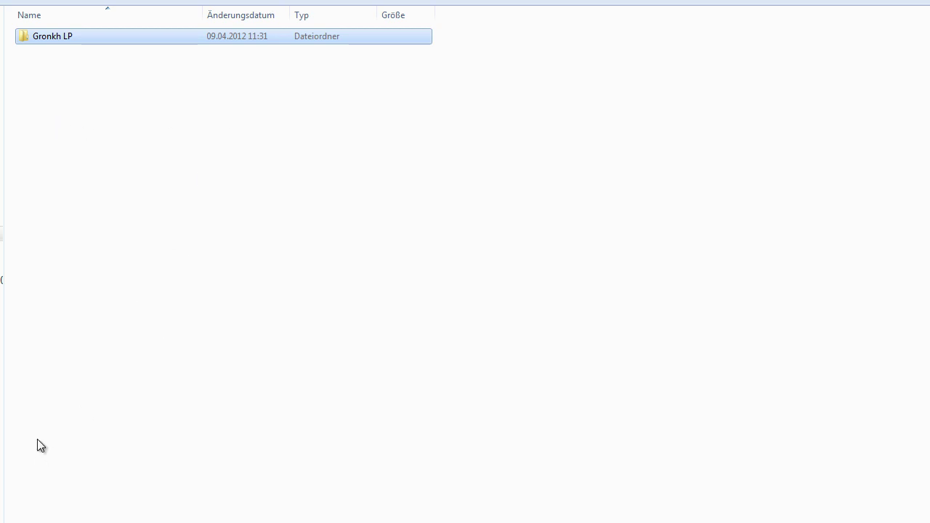
Step: Open a separate Computer window, go to %appdata% and open the .minecraft folder
key("super")
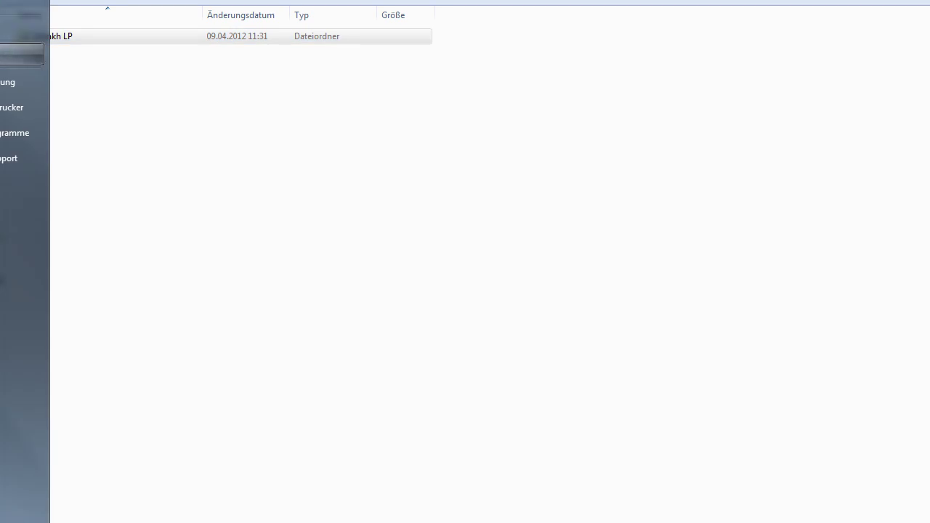
key("Escape")
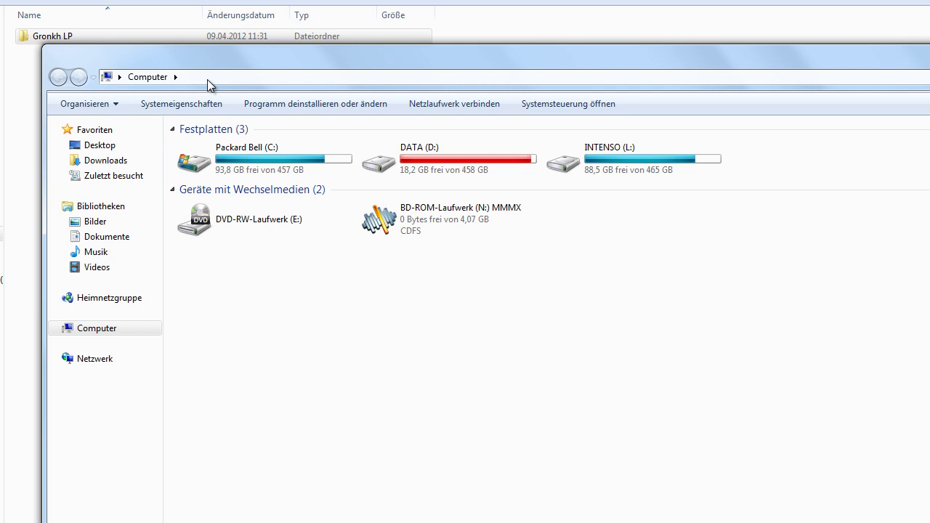
left_click(208, 77)
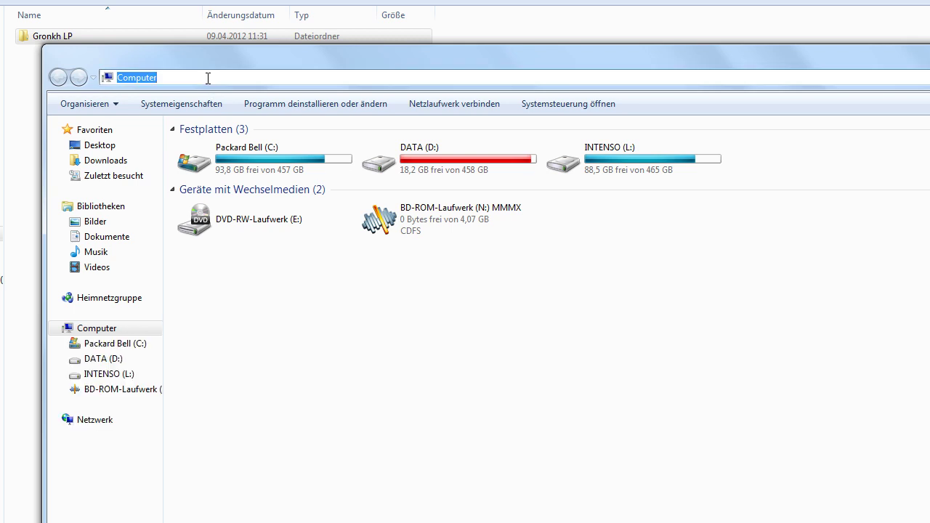
type("%appdata%")
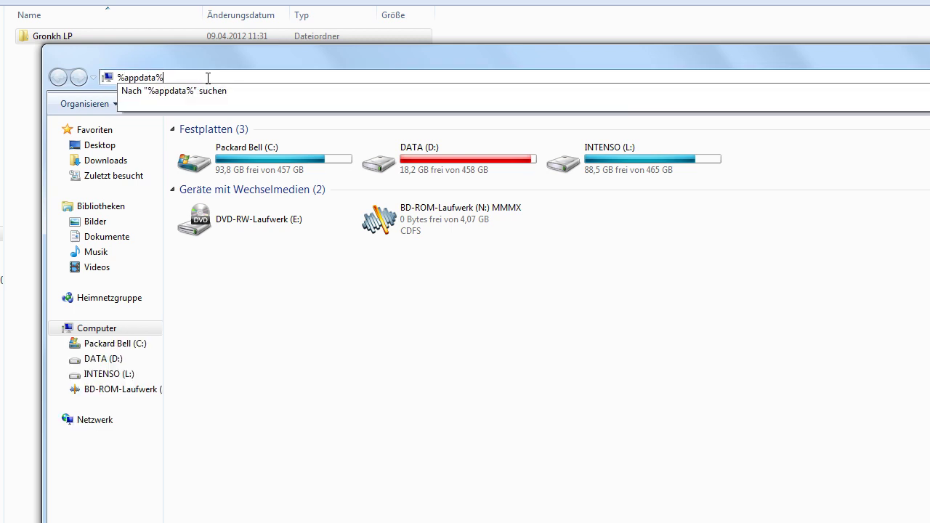
key("Return")
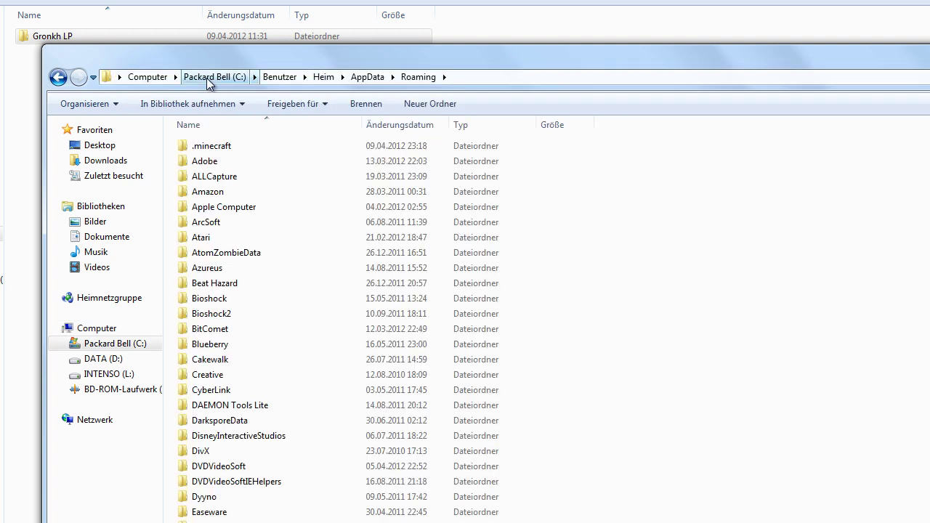
double_click(213, 145)
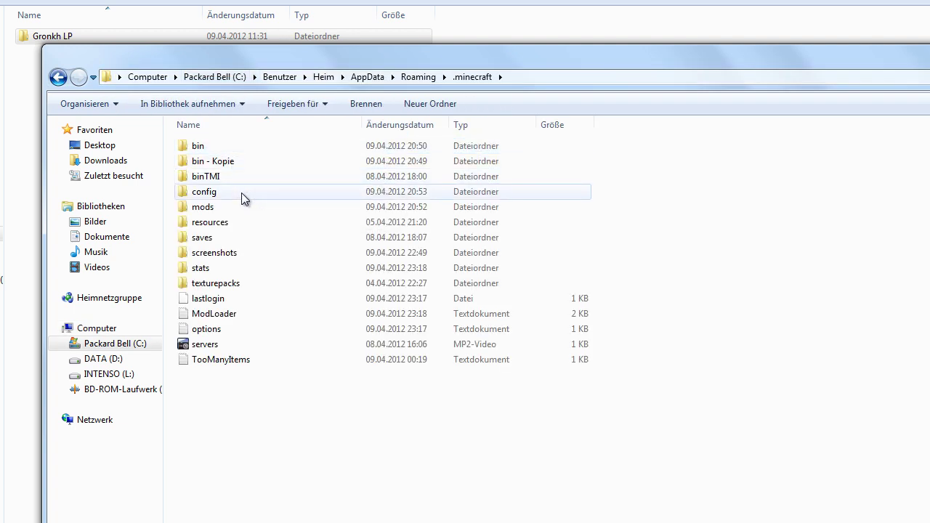
Step: Open the saves folder inside .minecraft and move the Gronkh LP world folder into it
double_click(226, 144)
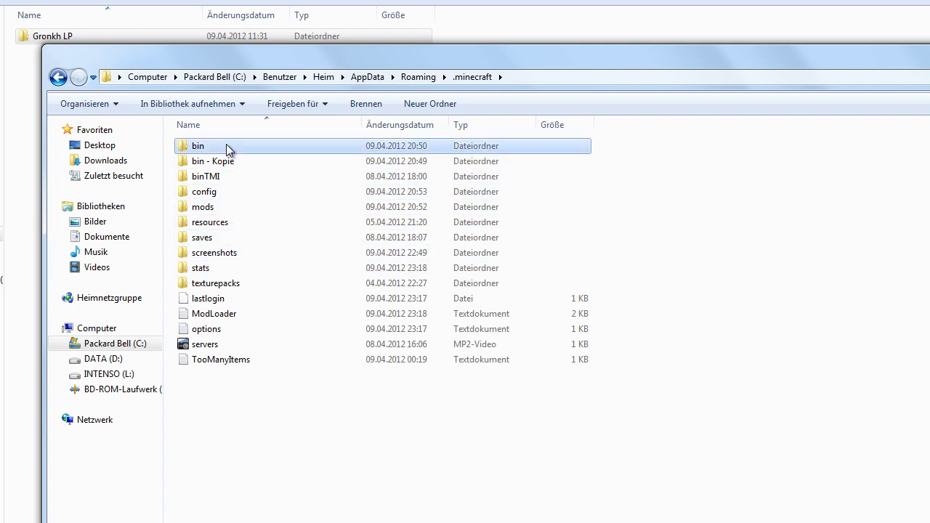
left_click(58, 77)
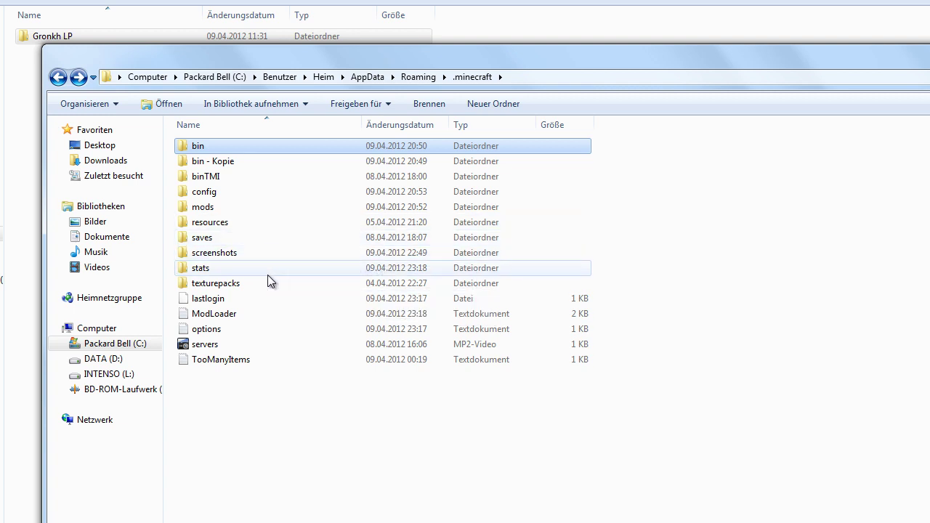
double_click(249, 238)
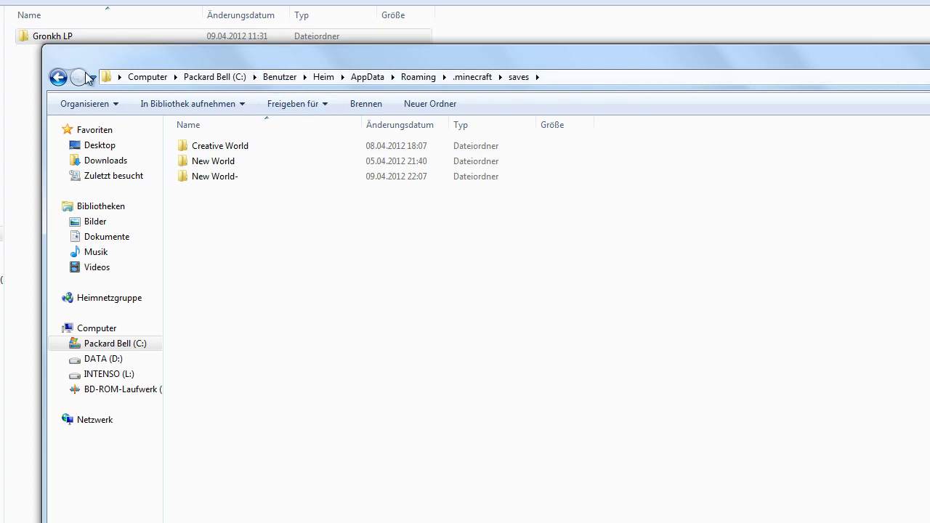
left_click_drag(30, 38, 278, 241)
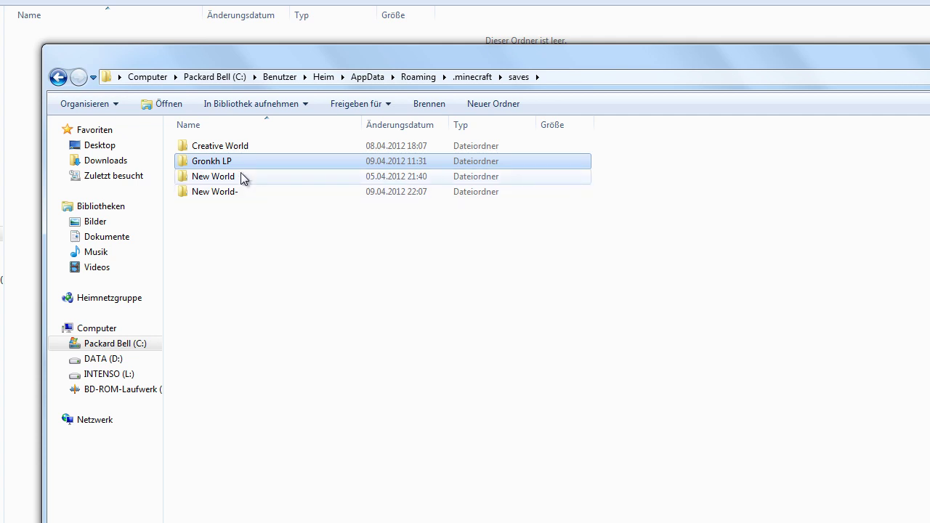
Step: Copy the Gronkh LP folder from saves back to its original location and return to the saves window
left_click_drag(228, 162, 23, 63)
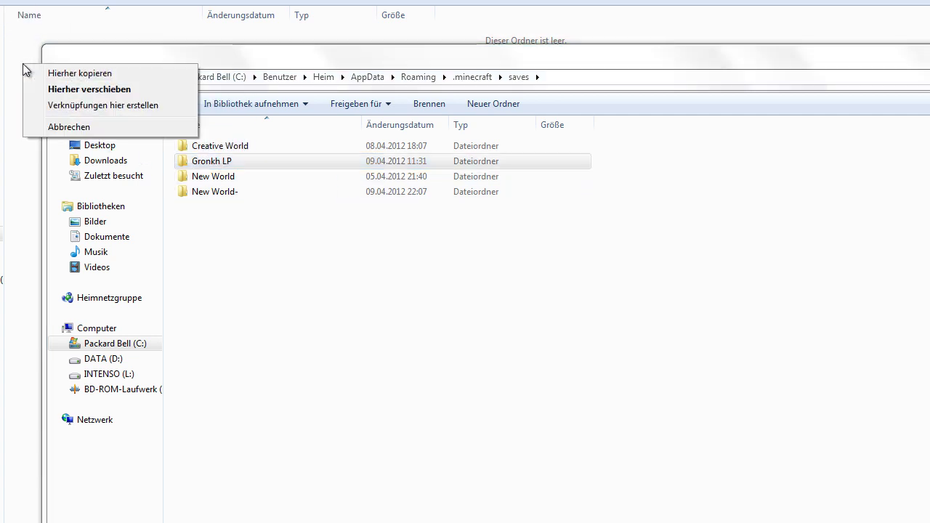
left_click(59, 76)
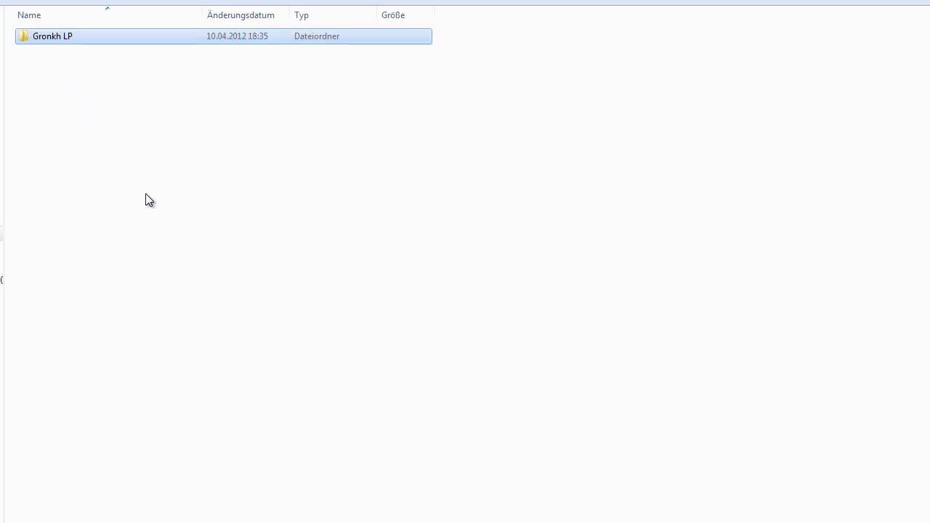
key("alt+Tab")
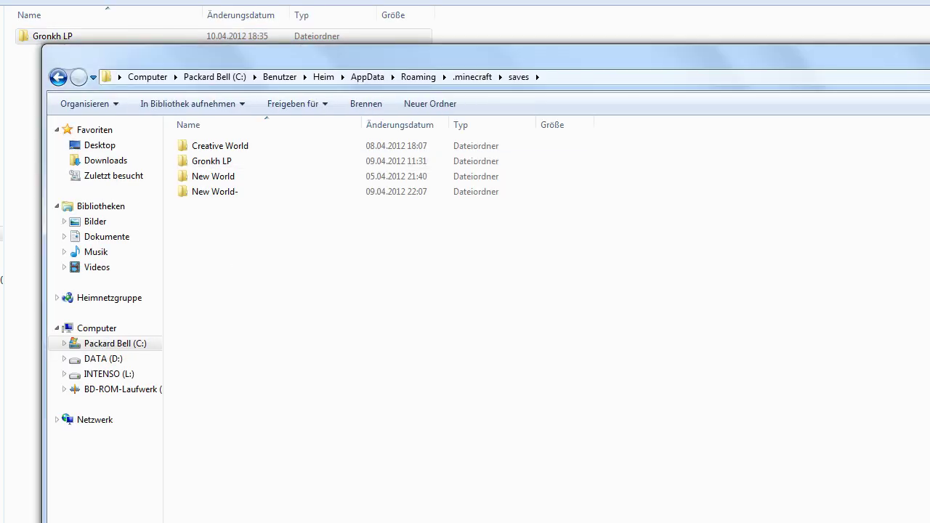
Step: Launch Minecraft.exe, allow it to run and log in with the remembered account details
key("super")
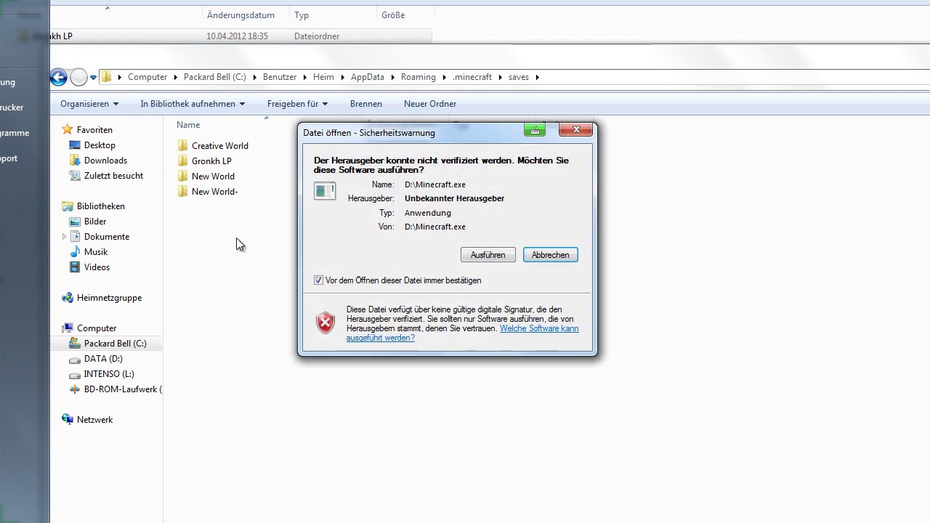
left_click(488, 255)
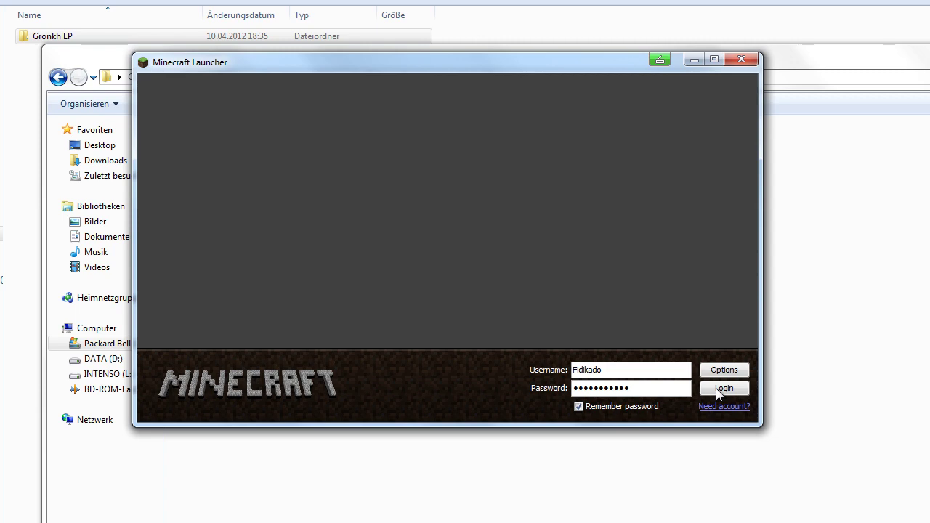
left_click(718, 390)
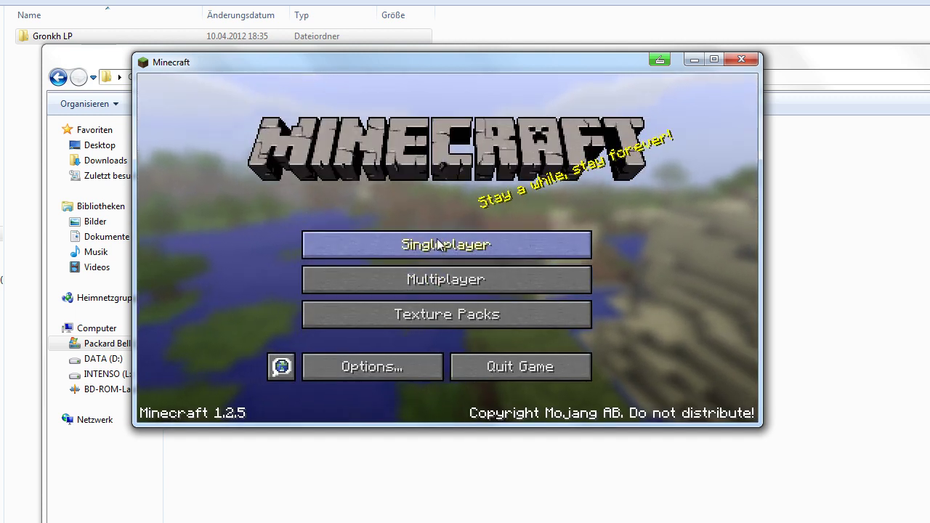
Step: Load the singleplayer world Gronkhs Welt
left_click(438, 244)
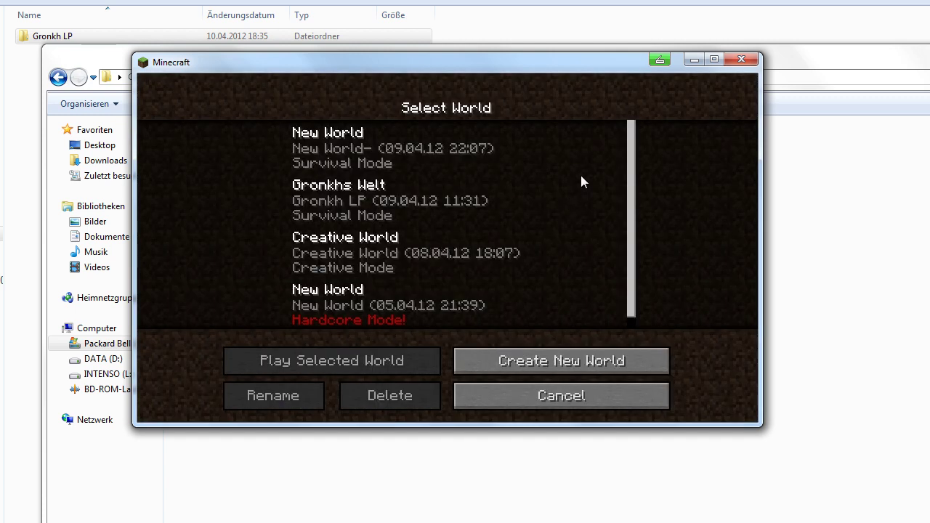
left_click(361, 203)
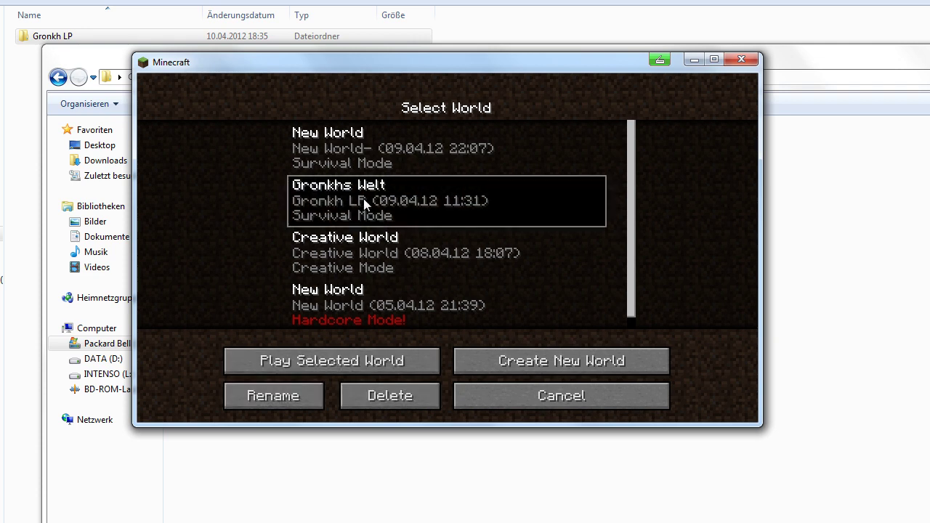
double_click(434, 200)
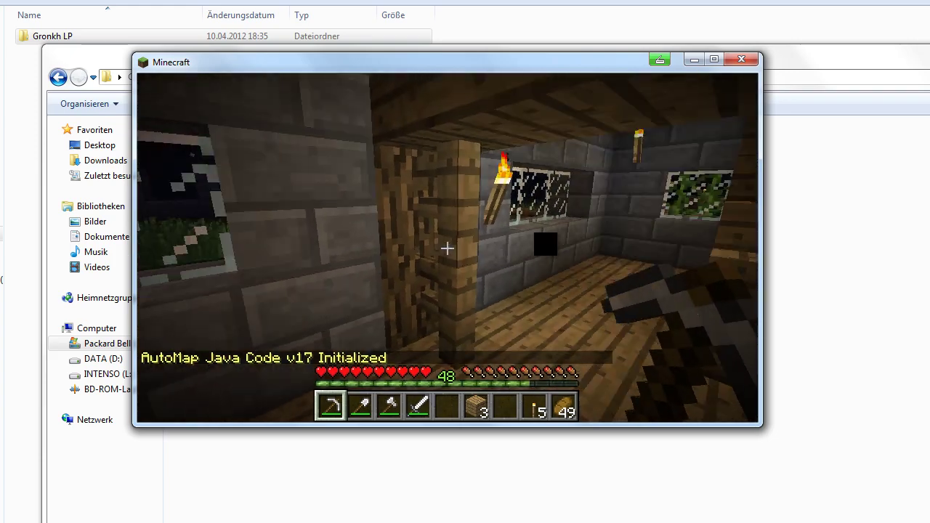
Step: Look around the house in the loaded world, then save and quit to the title screen
key("w")
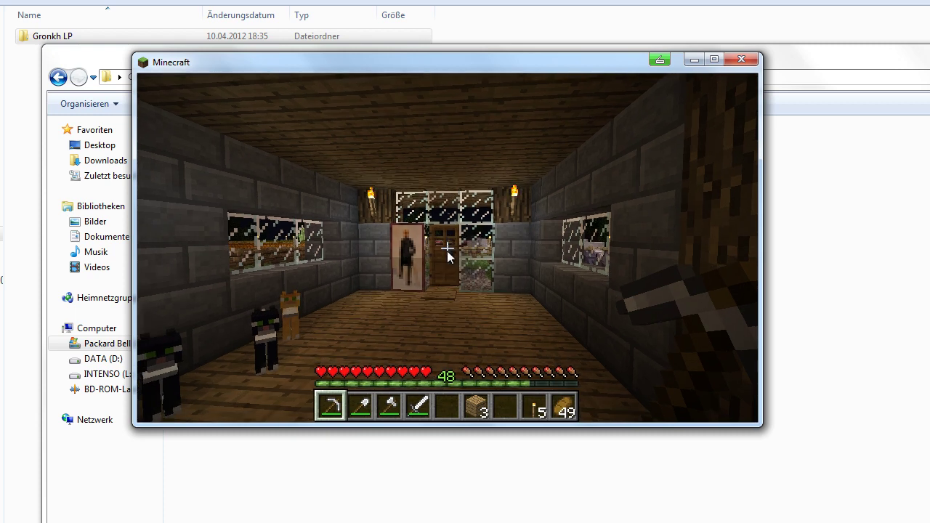
key("Escape")
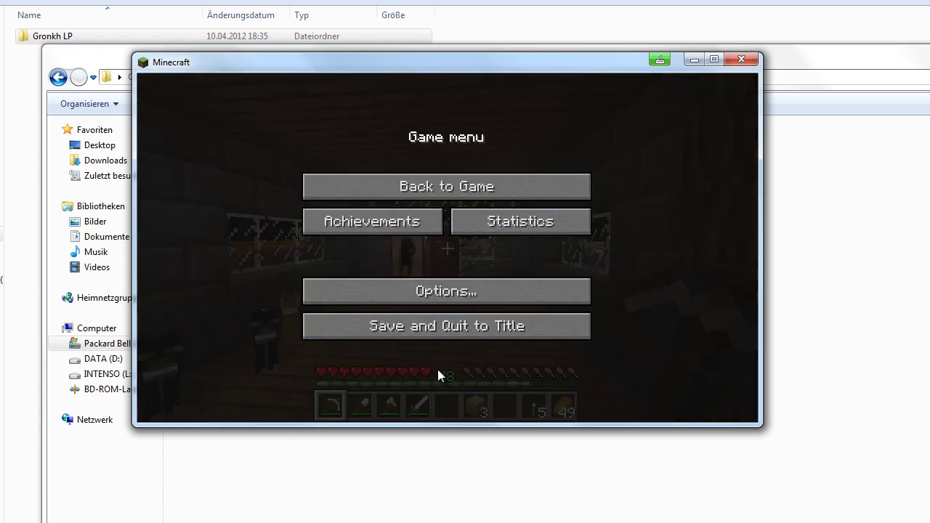
left_click(436, 322)
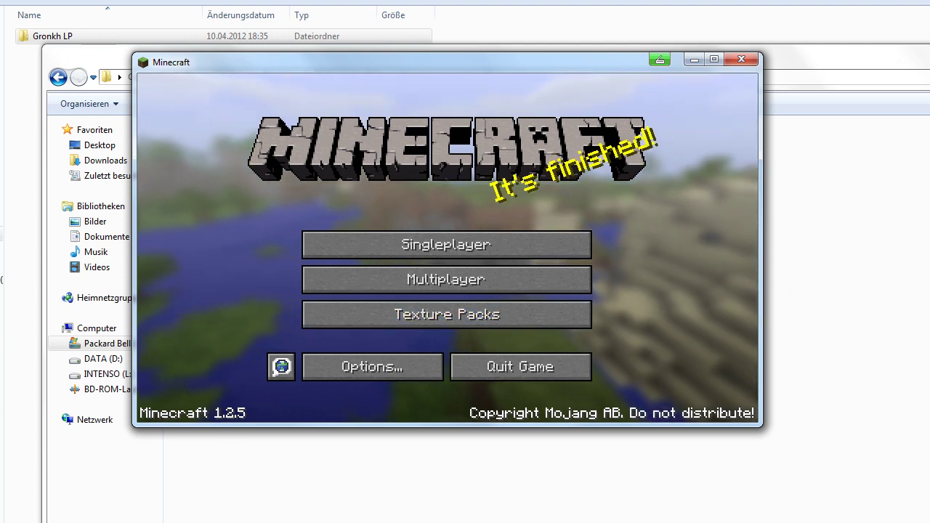
Step: Switch to FileZilla, connect to the recently used game server and open its minecraftbukkit folder
key("super")
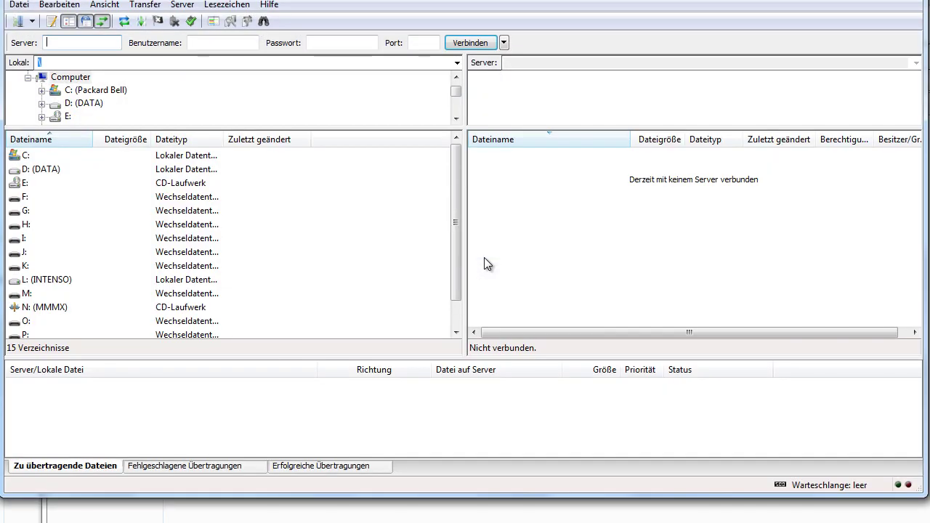
left_click(503, 42)
left_click(542, 141)
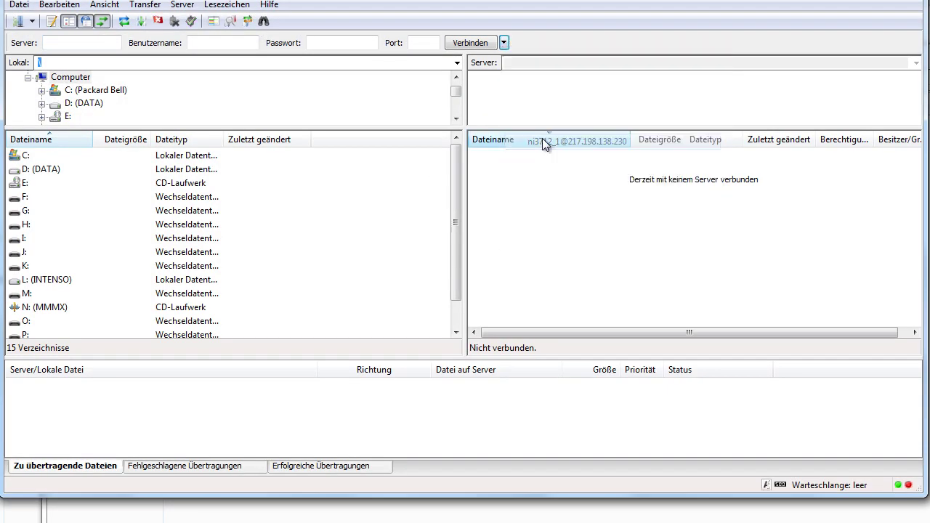
double_click(506, 196)
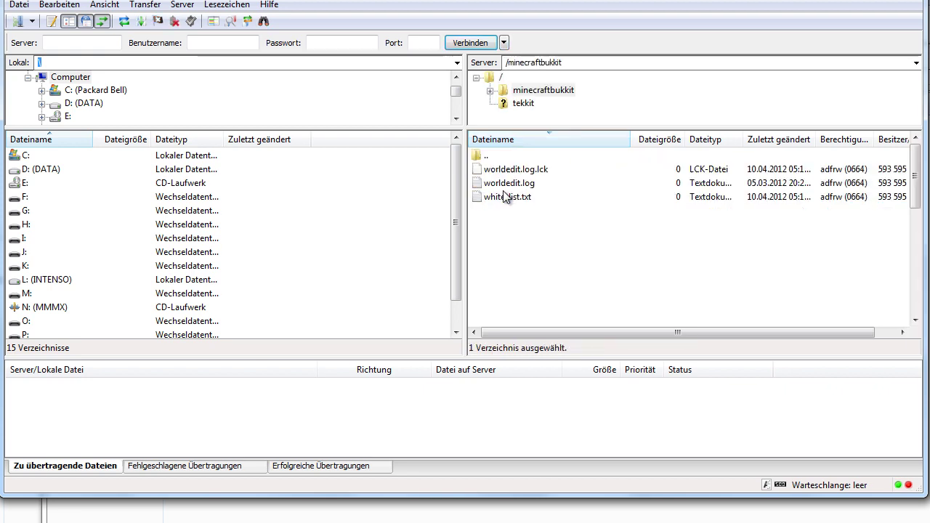
left_click(507, 197)
scroll(520, 182, "down", 5)
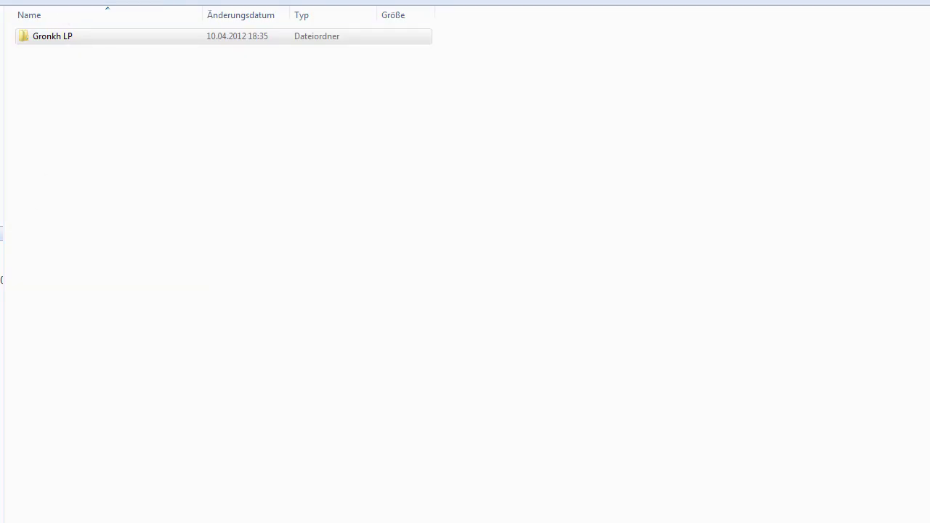
Step: Switch to the Explorer window with the copied Gronkh LP folder and rename it world3
left_click(58, 37)
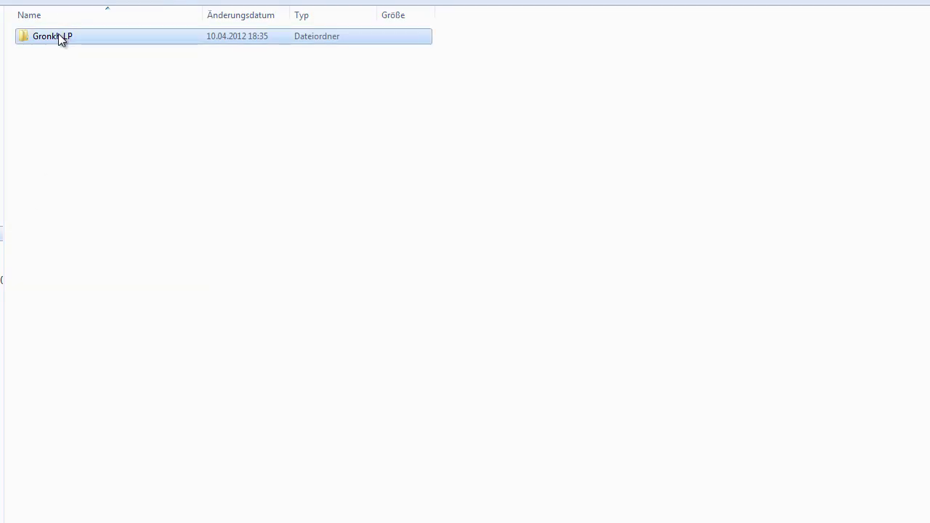
left_click(61, 37)
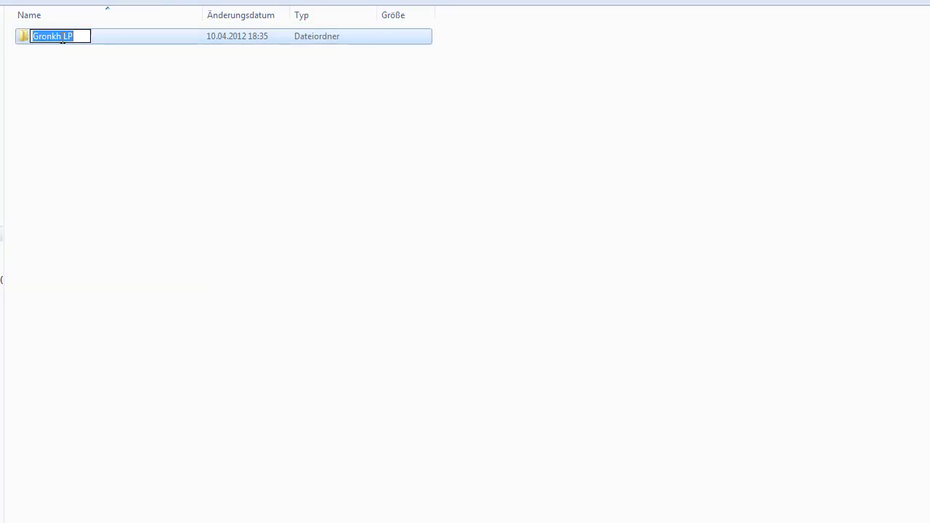
type("world3")
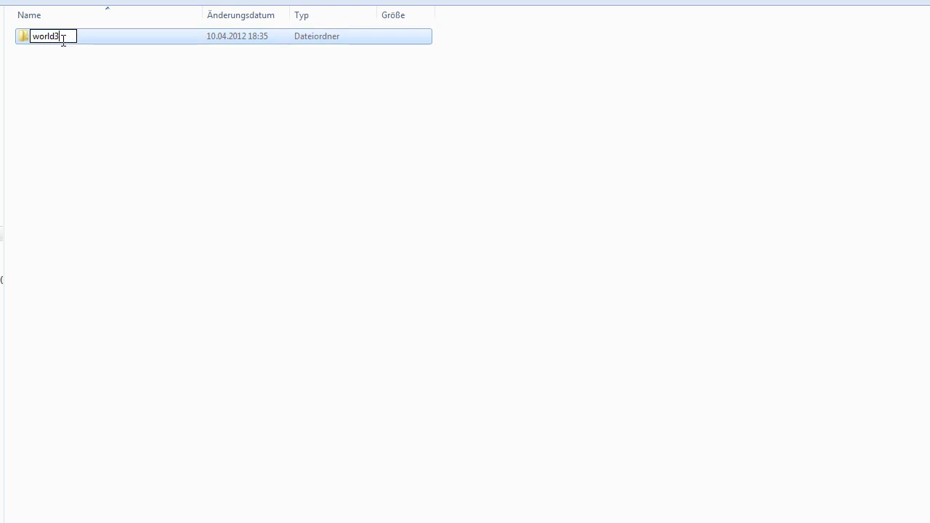
key("Return")
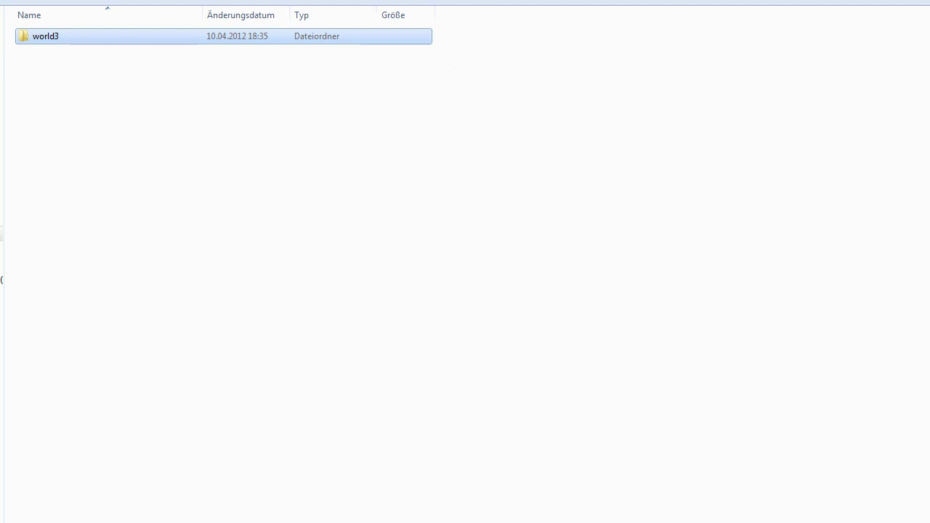
Step: Upload the world3 folder to minecraftbukkit on the server through FileZilla and select the uploaded folder
key("alt+Tab")
double_click(26, 7)
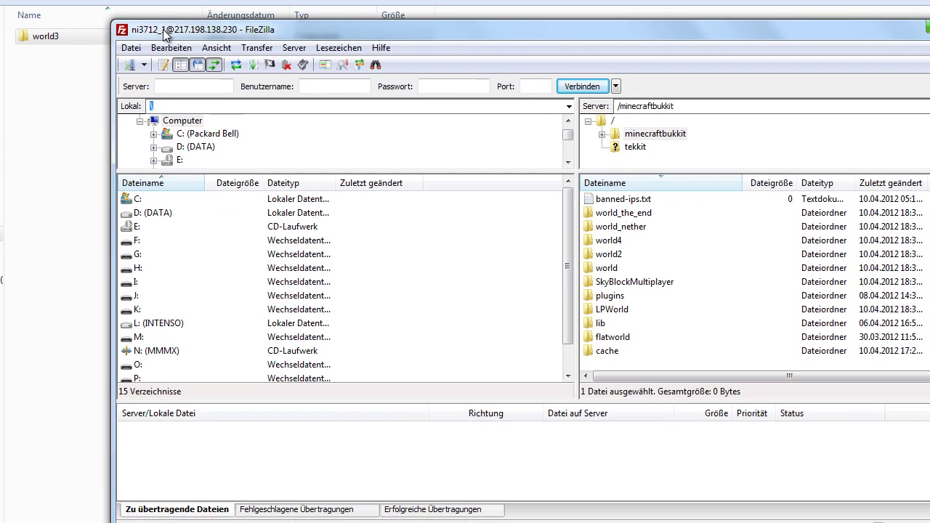
left_click_drag(22, 32, 629, 361)
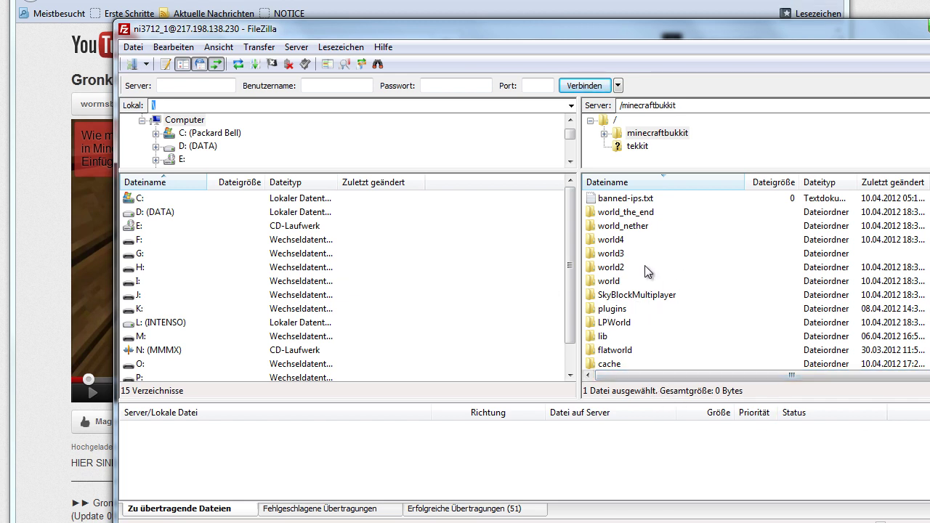
left_click(623, 253)
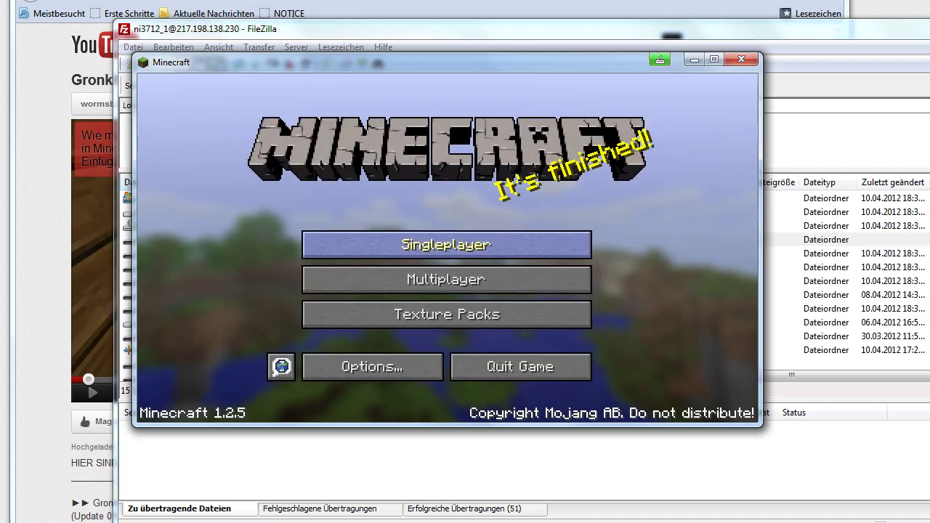
Step: Join the nitrado.net gameserver from the multiplayer server list
left_click(461, 289)
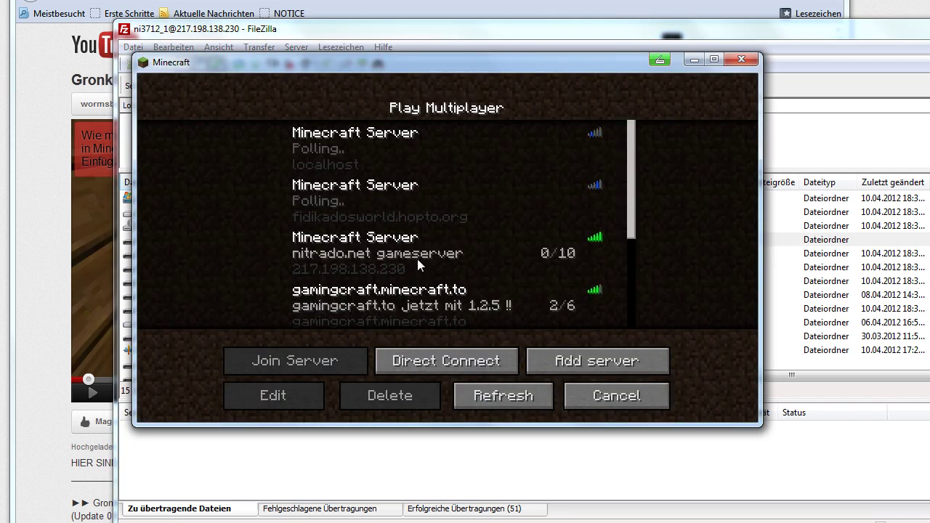
left_click(440, 244)
double_click(403, 236)
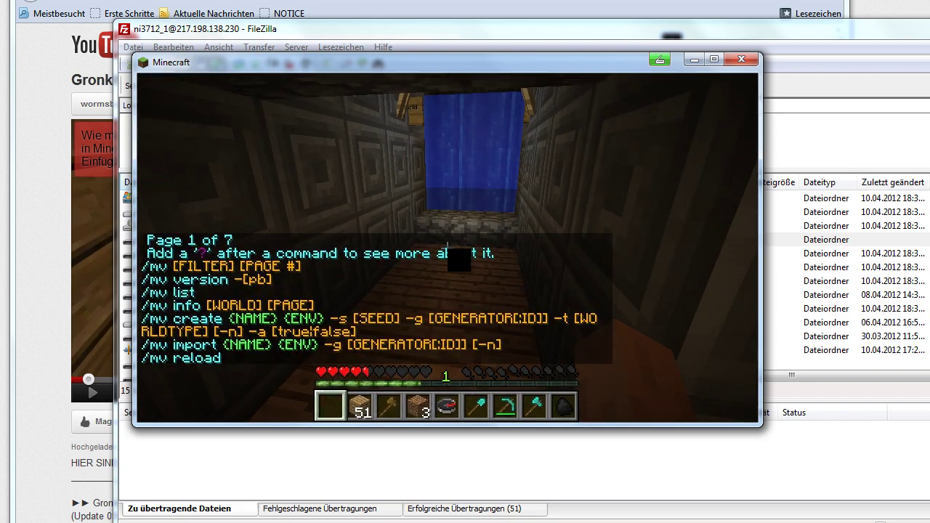
Step: Import the uploaded world on the server with the command /mv import world3 normal
type("t/m")
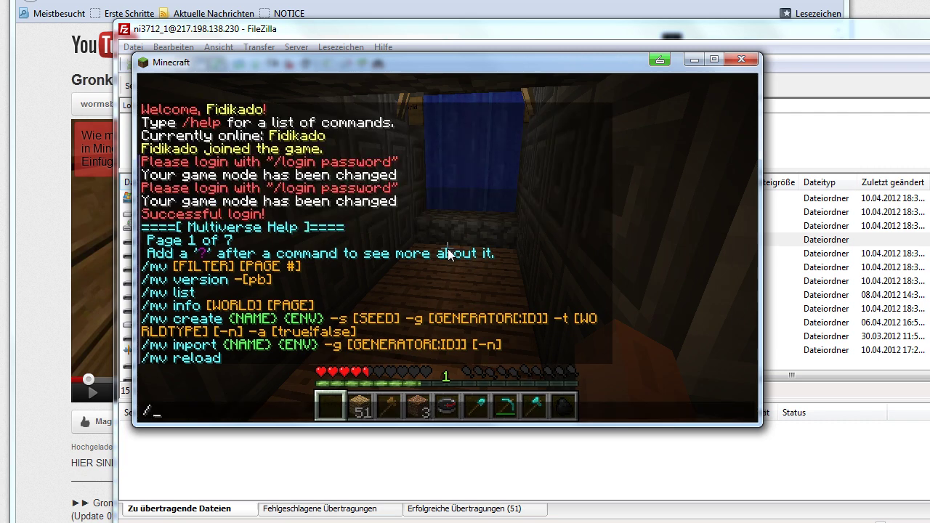
type("v import")
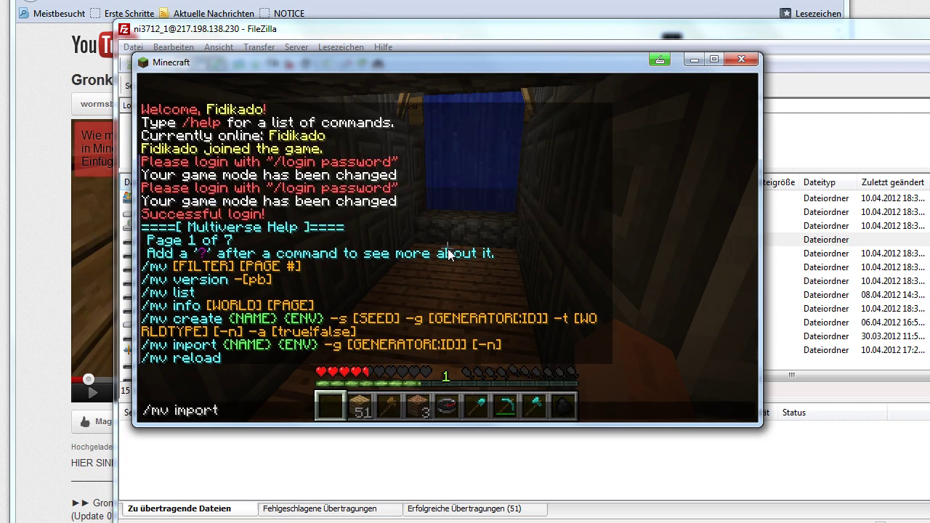
type(" world3 ")
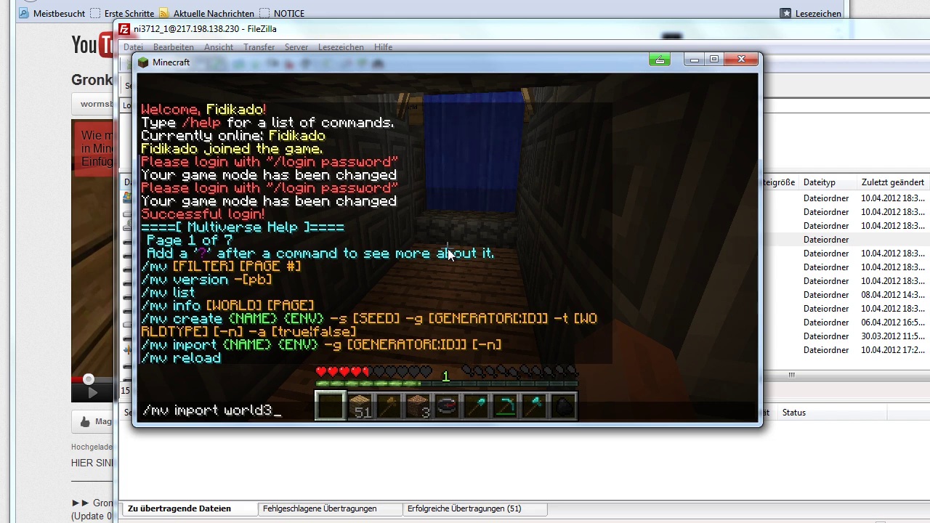
type("normal")
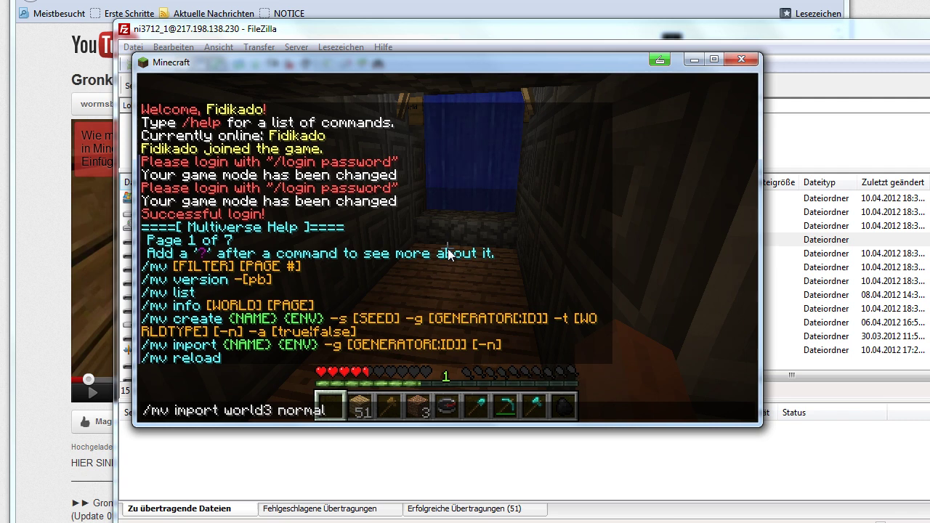
key("Return")
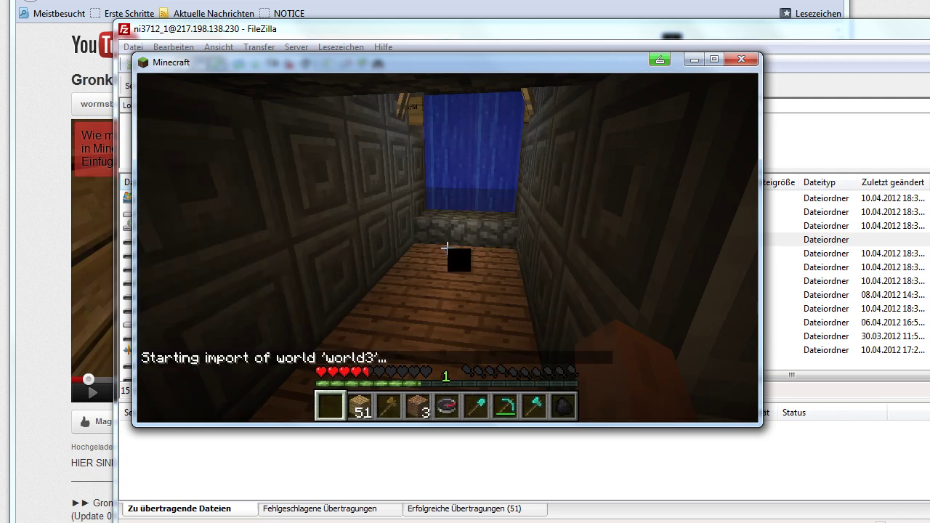
Step: List the server's Multiverse worlds with the command /mv list
key("t")
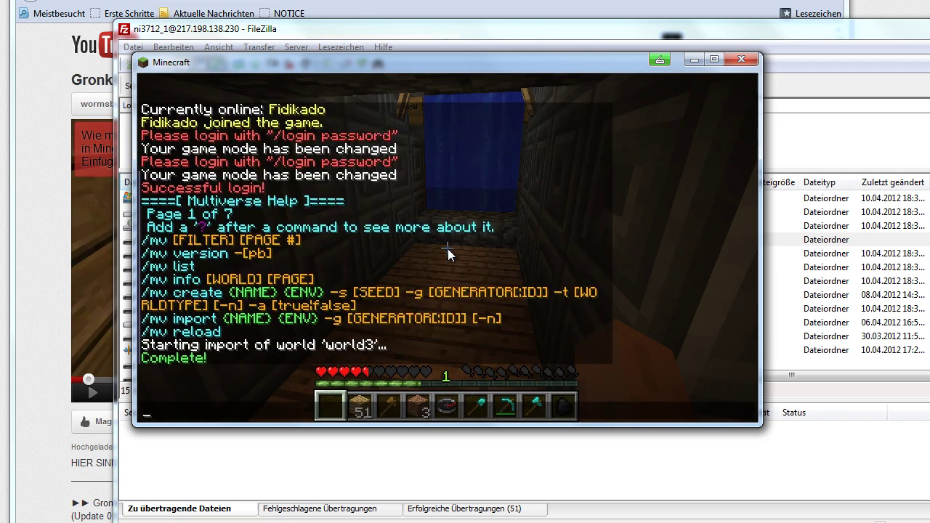
type("/mv ")
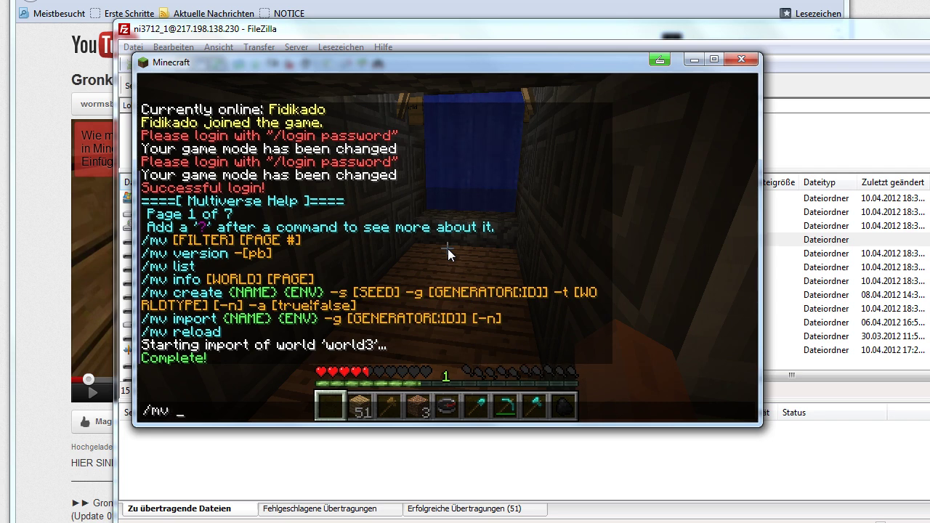
type("list")
key("Return")
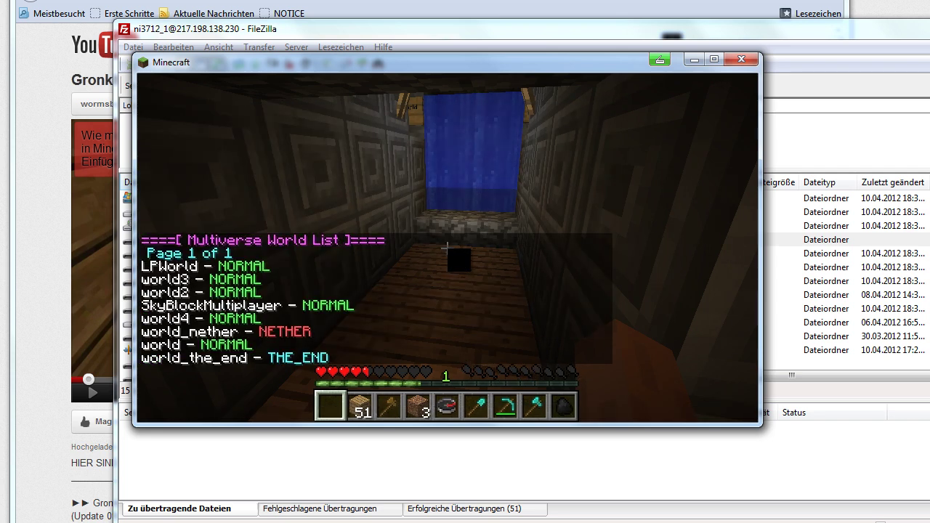
Step: Teleport to the imported world with /mvtp and switch the game mode to creative with /gamemode
type("t/")
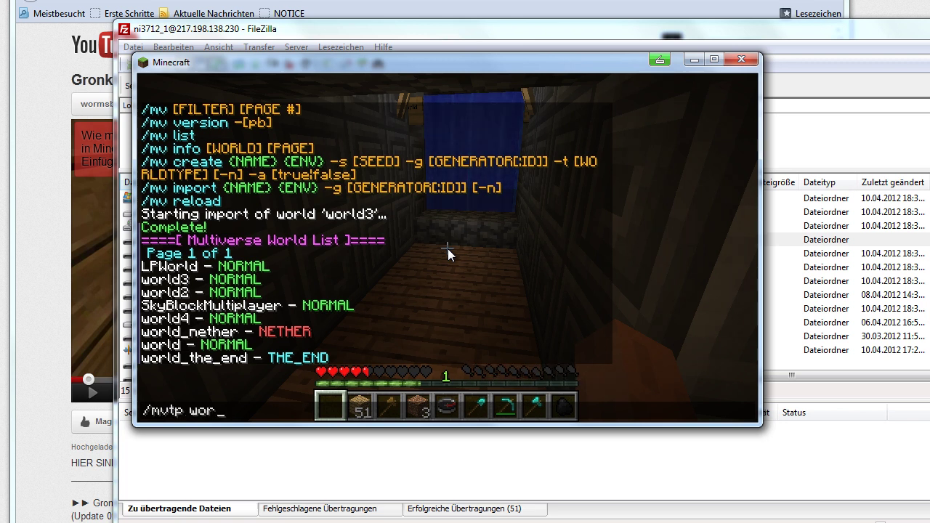
key("Return")
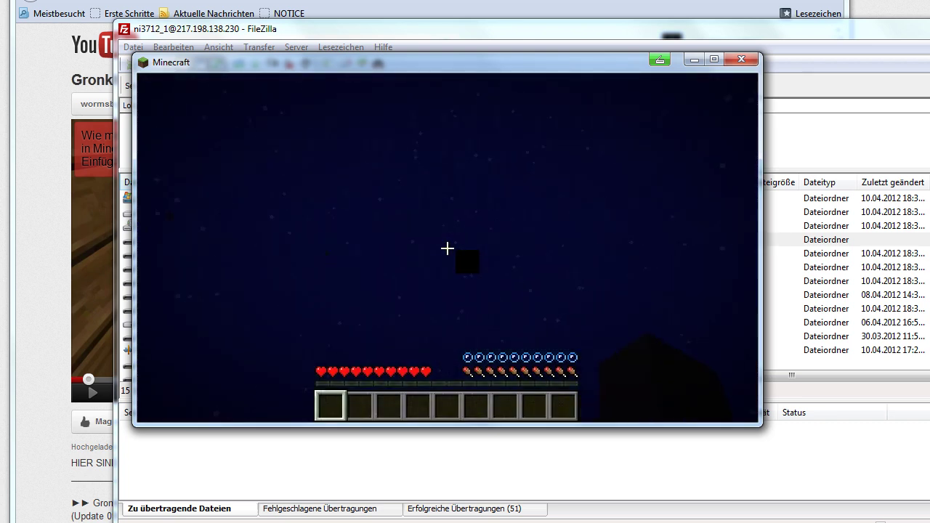
key("space")
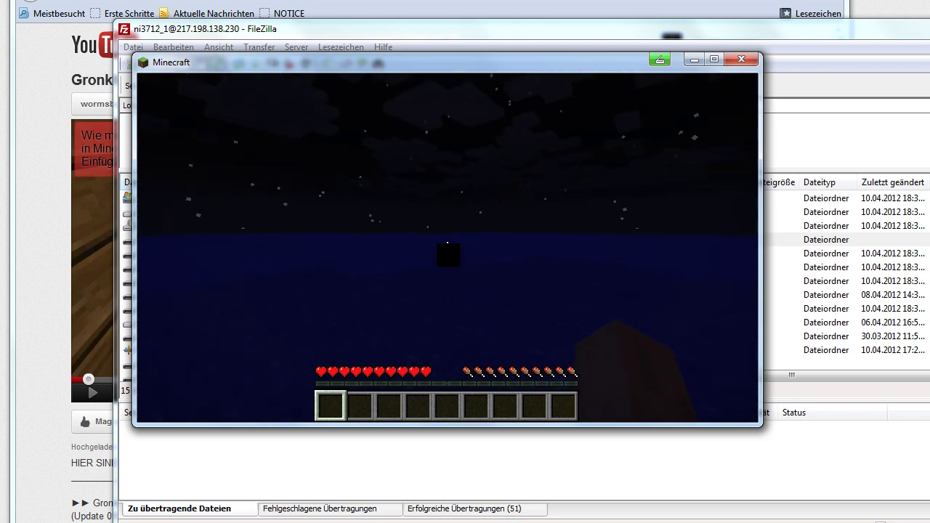
type("t/gamemode")
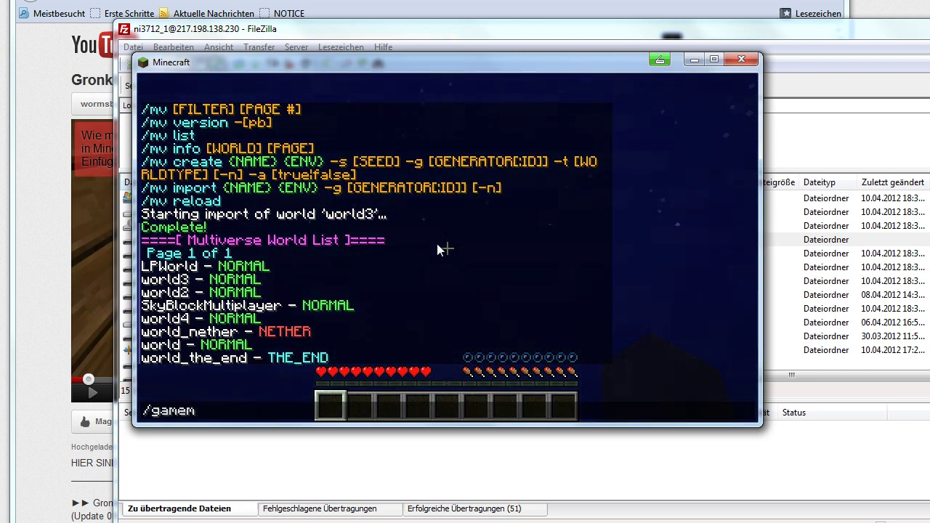
key("Return")
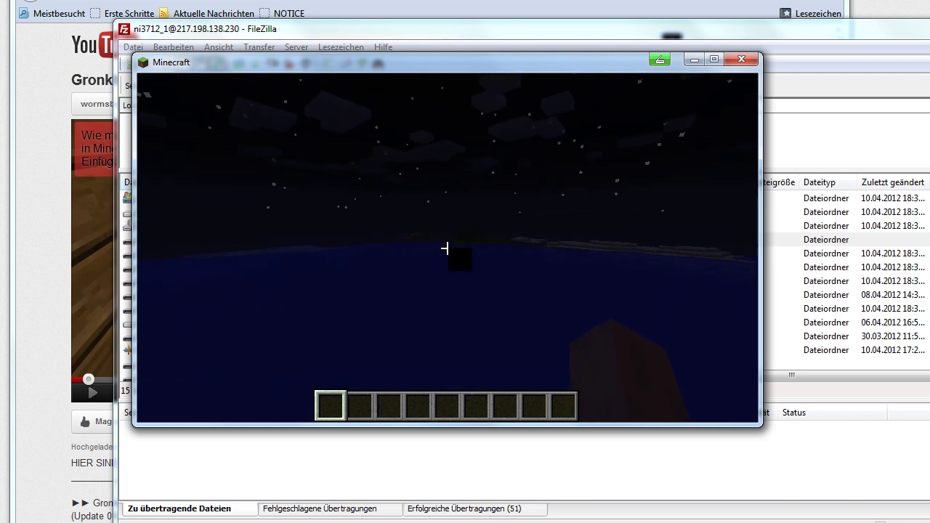
Step: Disconnect from the server and load the singleplayer world Gronkhs Welt
key("Escape")
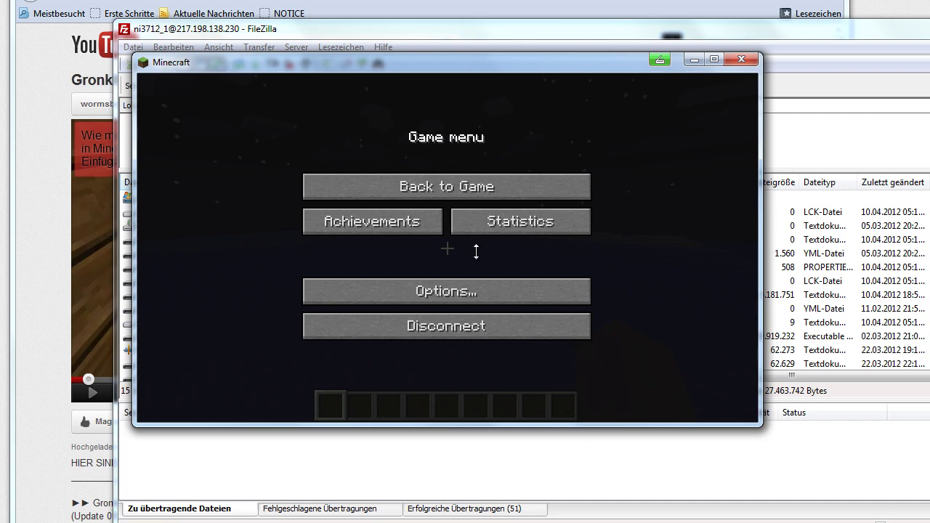
left_click(539, 322)
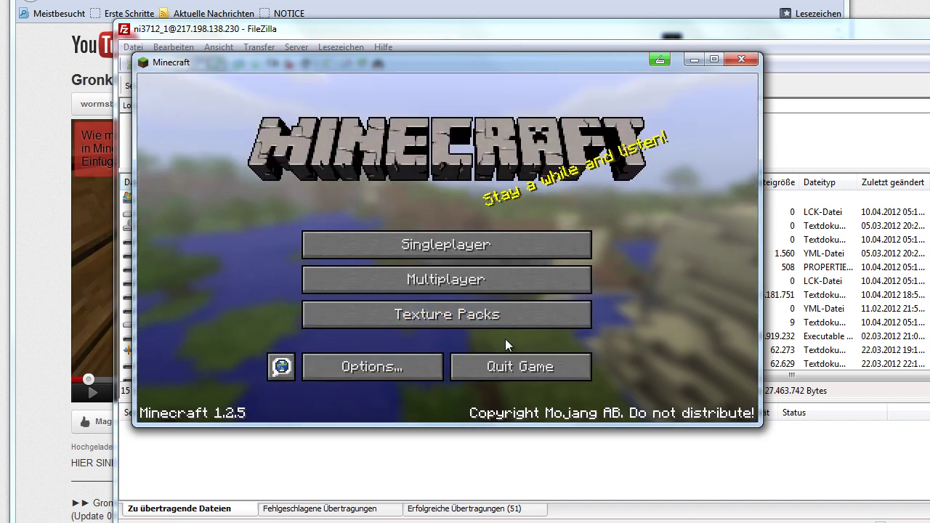
left_click(482, 243)
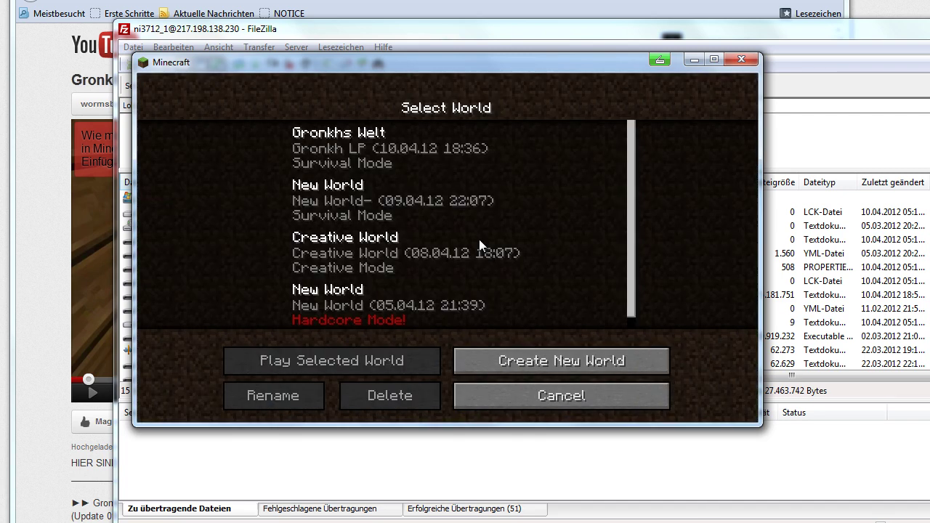
double_click(385, 146)
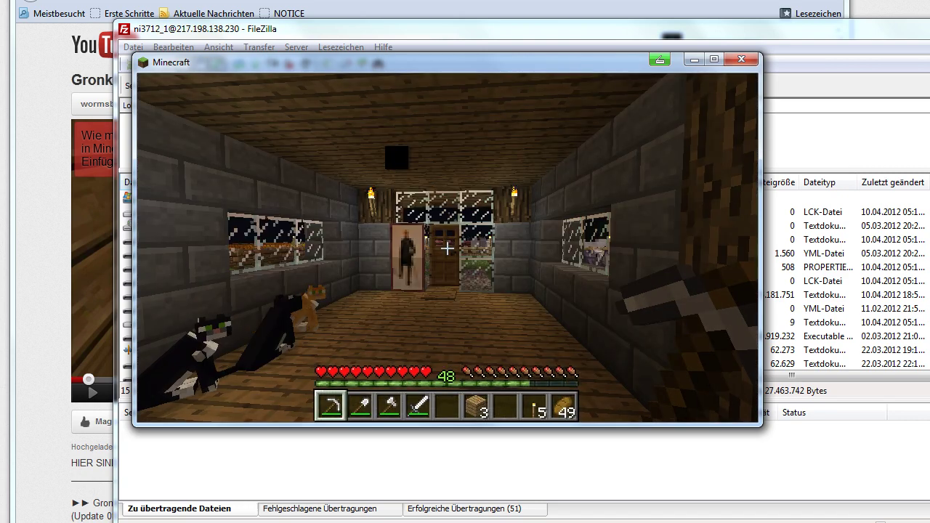
Step: Look around the house in the loaded world and open the game options
mouse_move(447, 249)
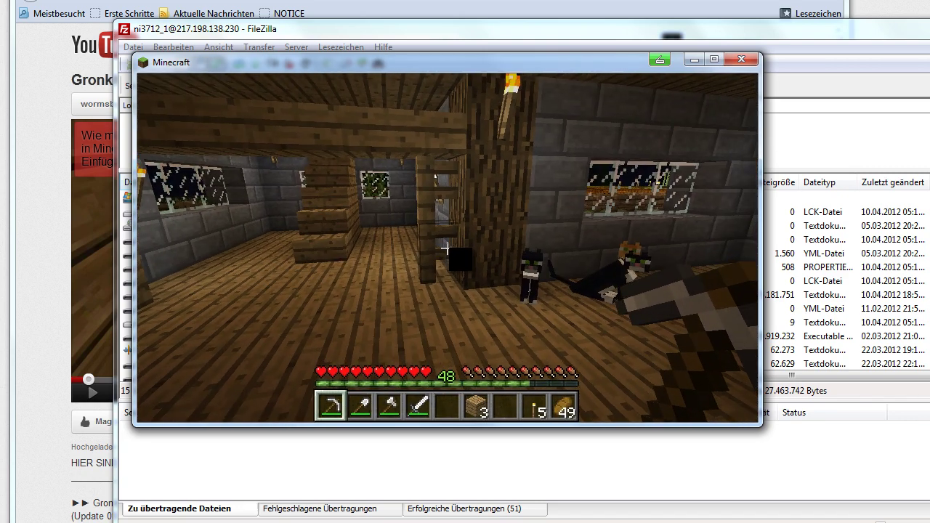
key("Escape")
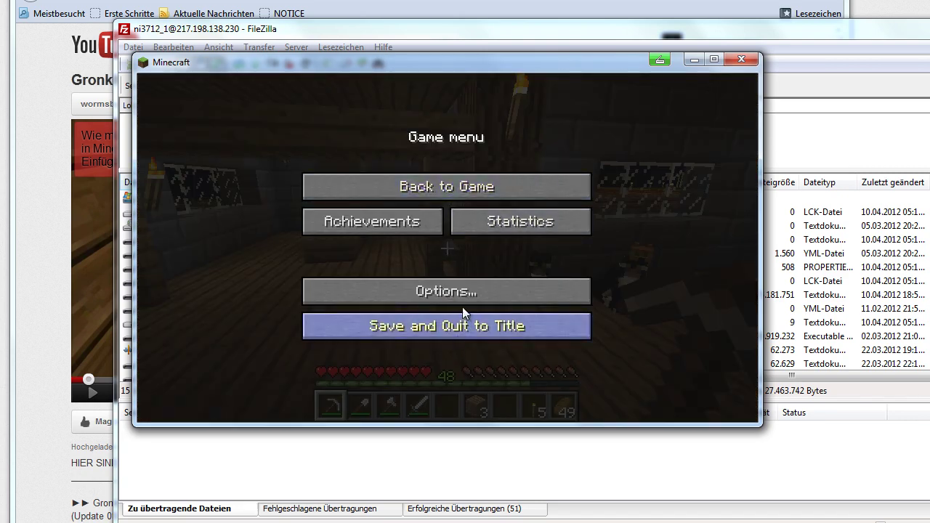
left_click(461, 292)
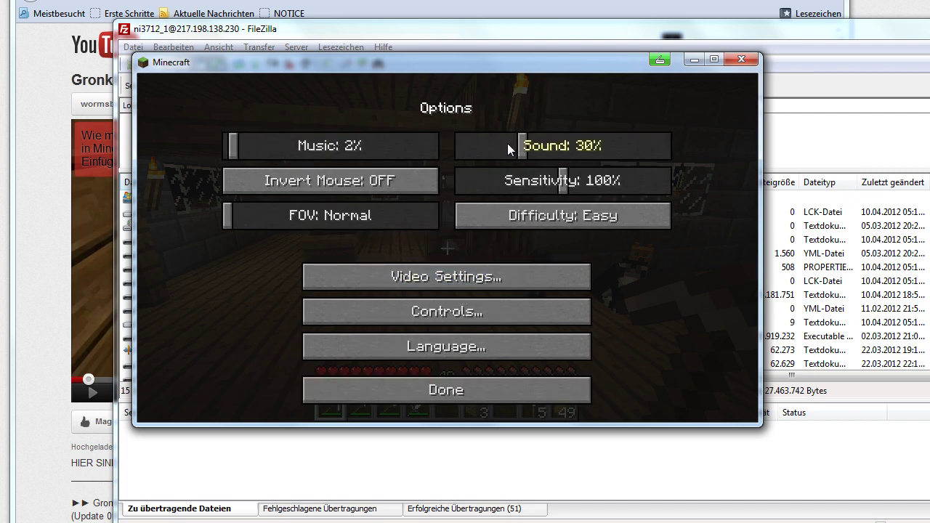